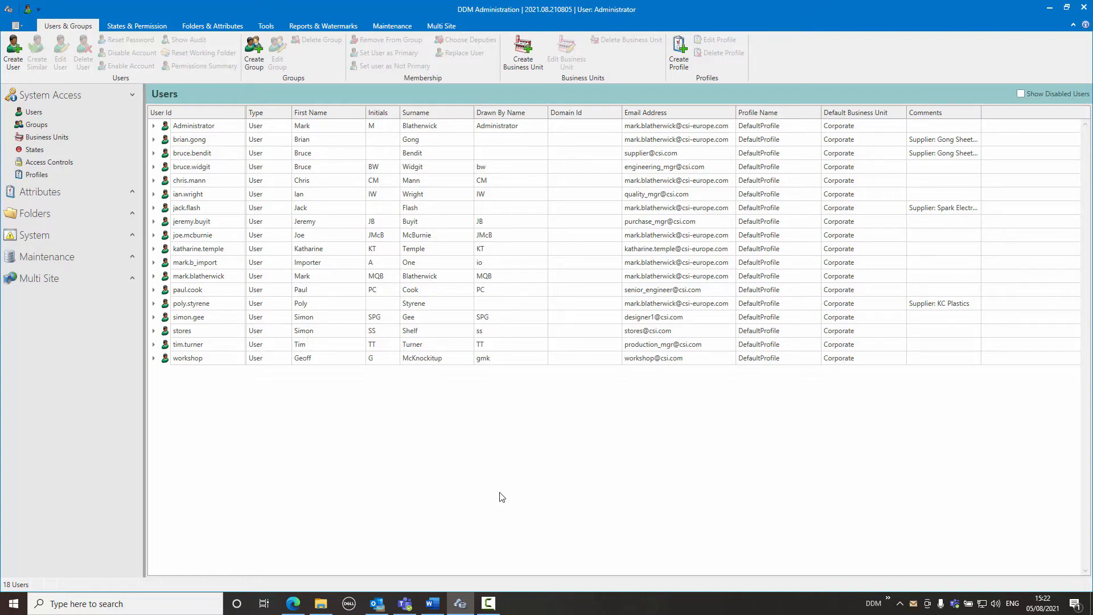
# Open the Web Client configuration and collapse the Colours and Logo sections to view the Multi Factor Authentication settings.
pyautogui.click(131, 236)
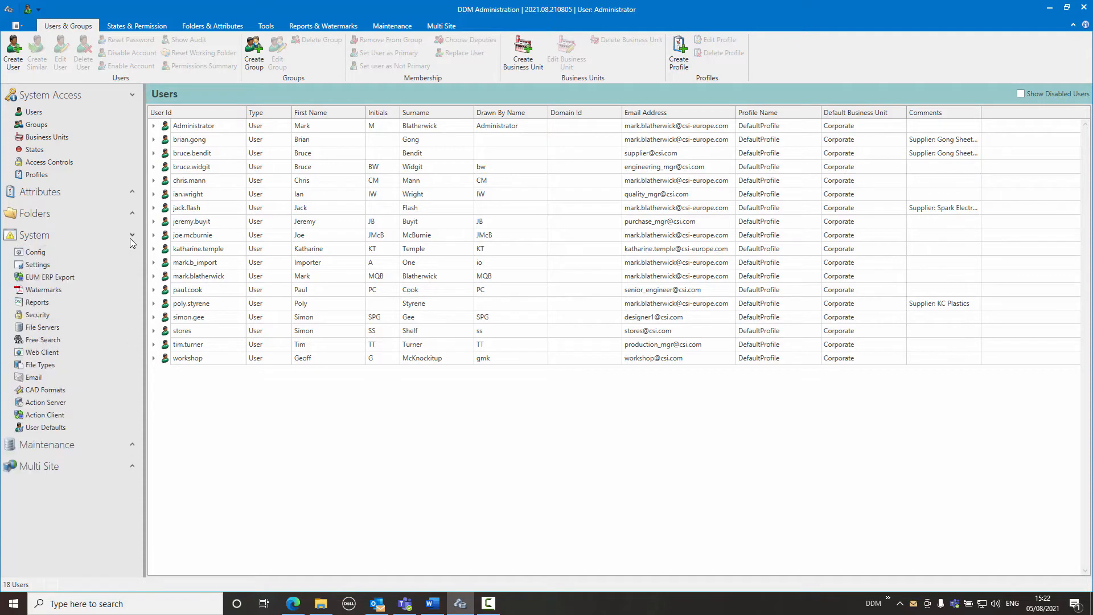
pyautogui.click(71, 351)
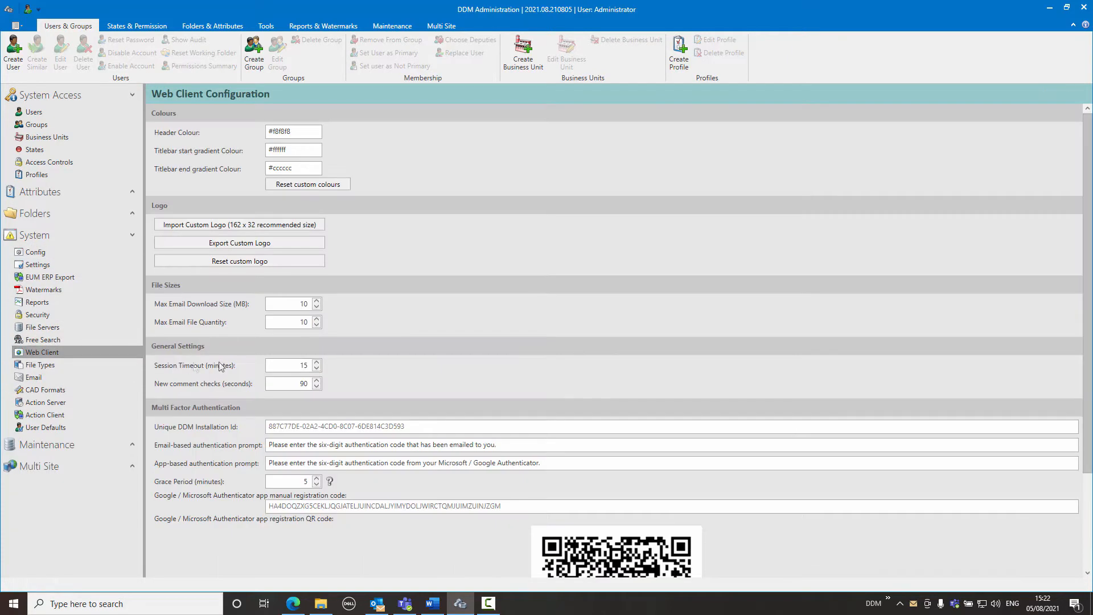
pyautogui.click(313, 111)
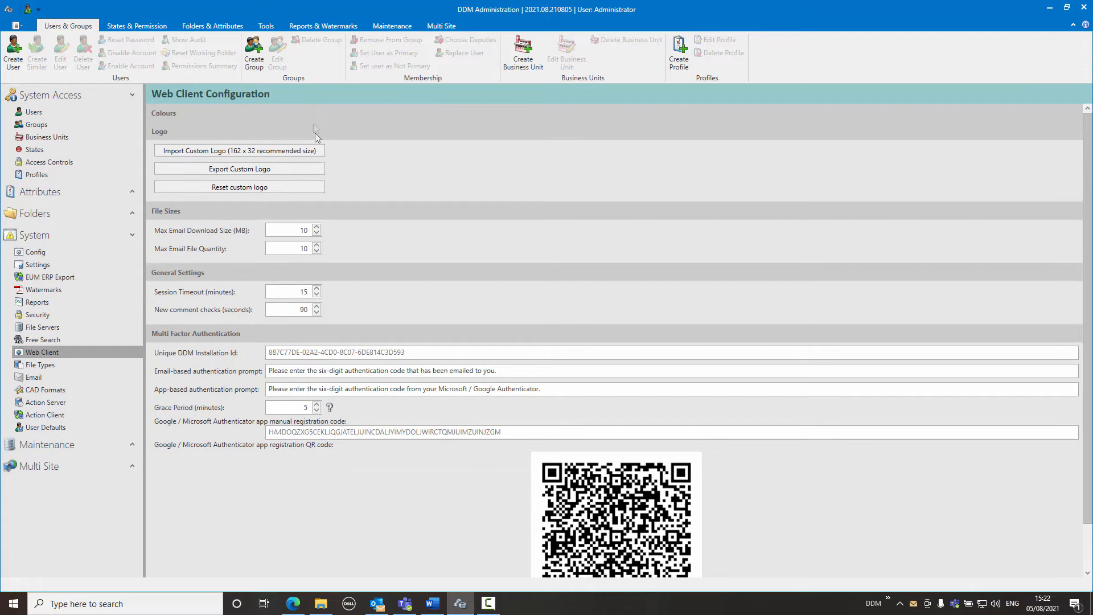
pyautogui.click(323, 134)
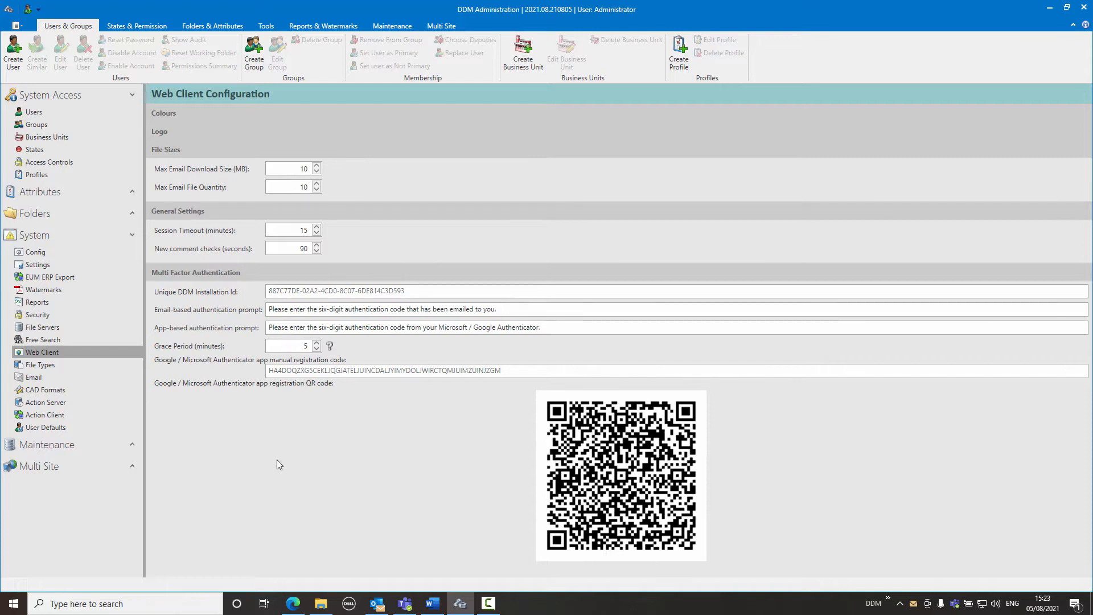
# Edit the Suppliers Group to use Email as its multi-factor authentication mode and save the group.
pyautogui.click(52, 112)
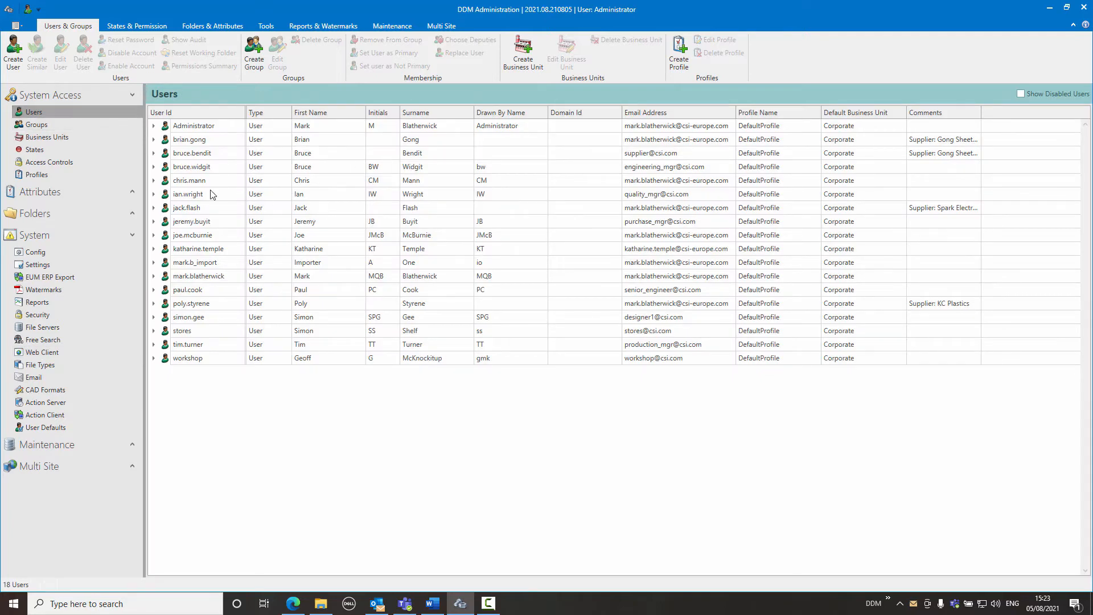
pyautogui.click(46, 126)
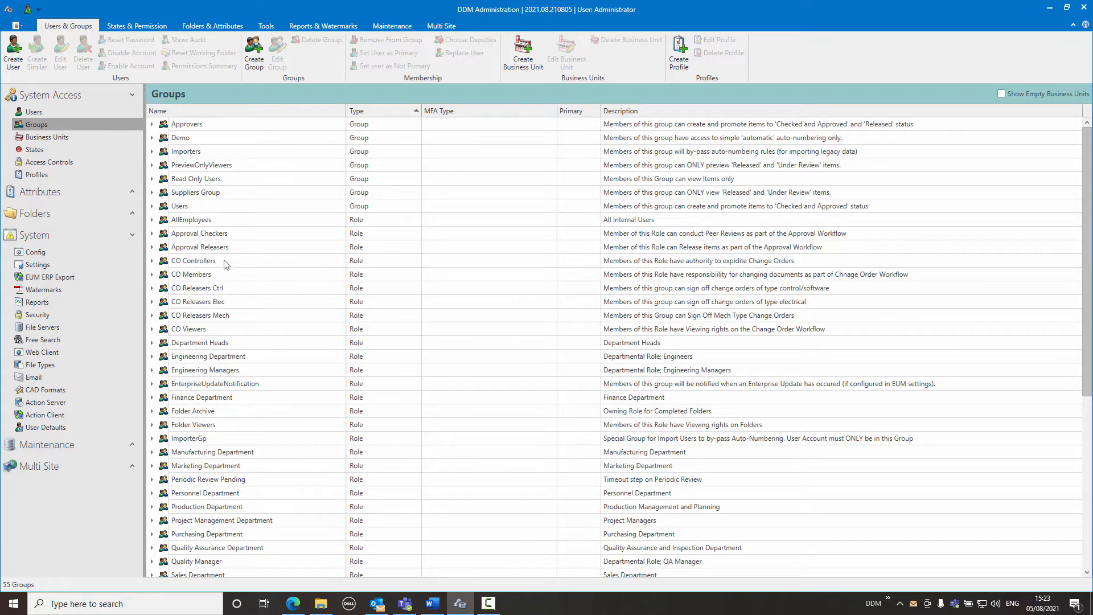
pyautogui.click(206, 195)
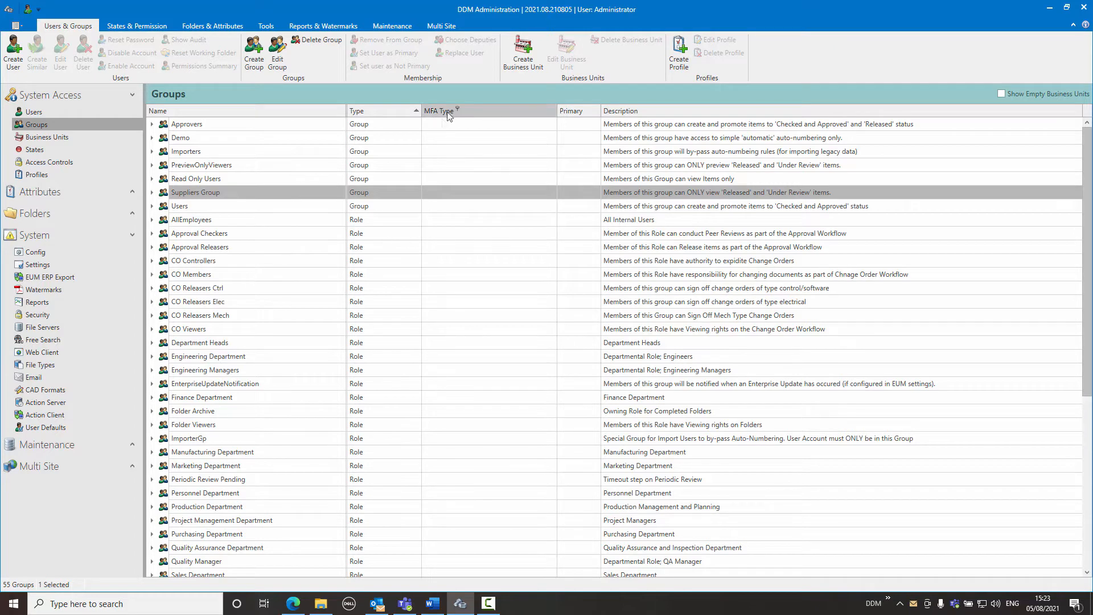
pyautogui.rightClick(252, 194)
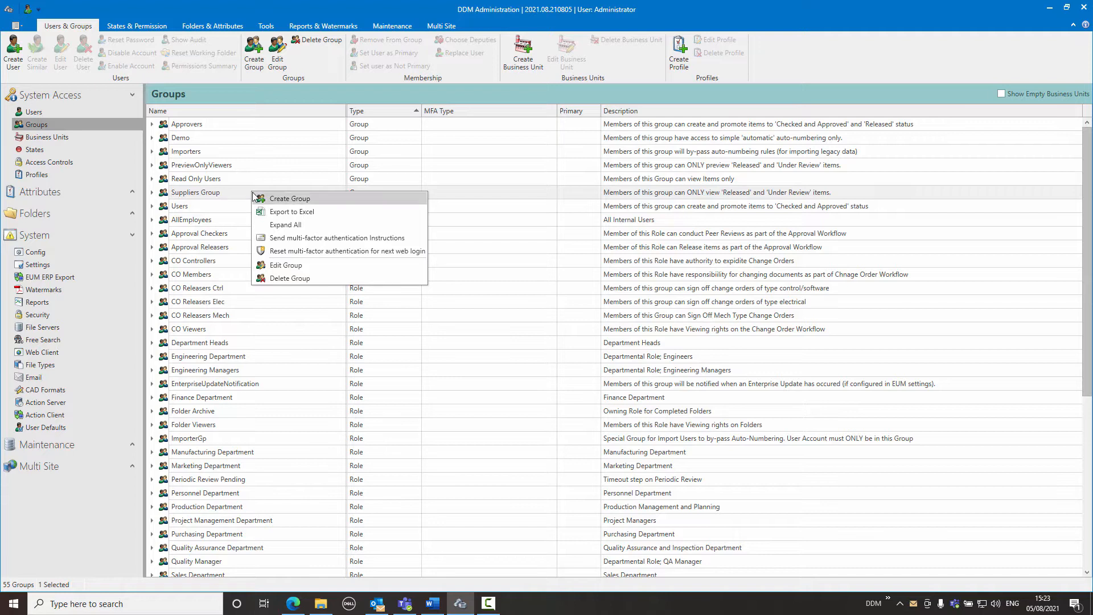
pyautogui.click(292, 267)
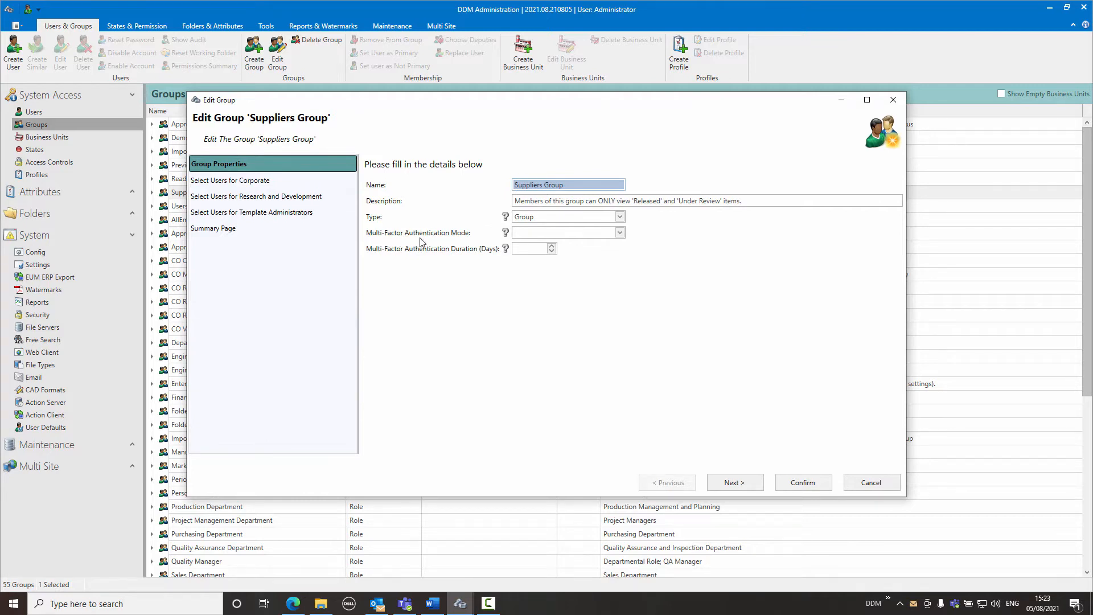
pyautogui.click(621, 232)
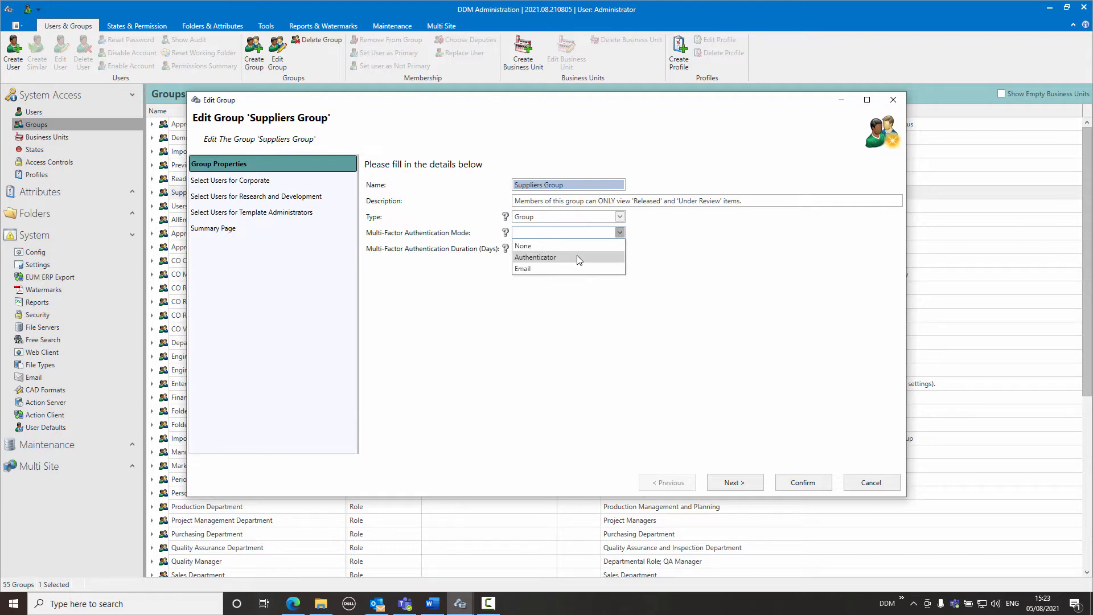
pyautogui.click(551, 269)
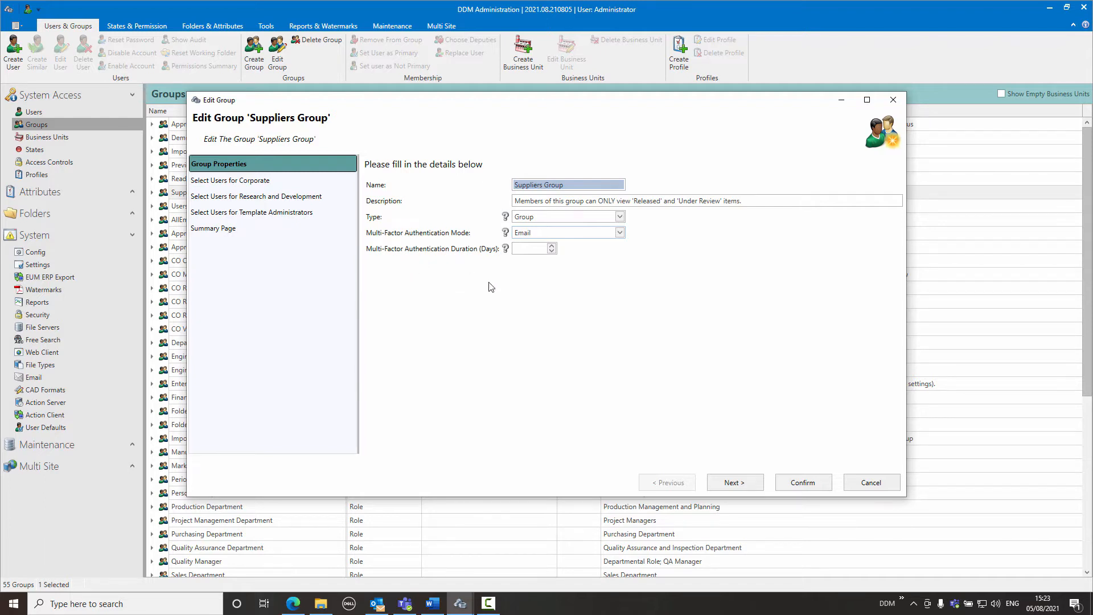
pyautogui.click(551, 245)
pyautogui.click(552, 251)
pyautogui.click(810, 482)
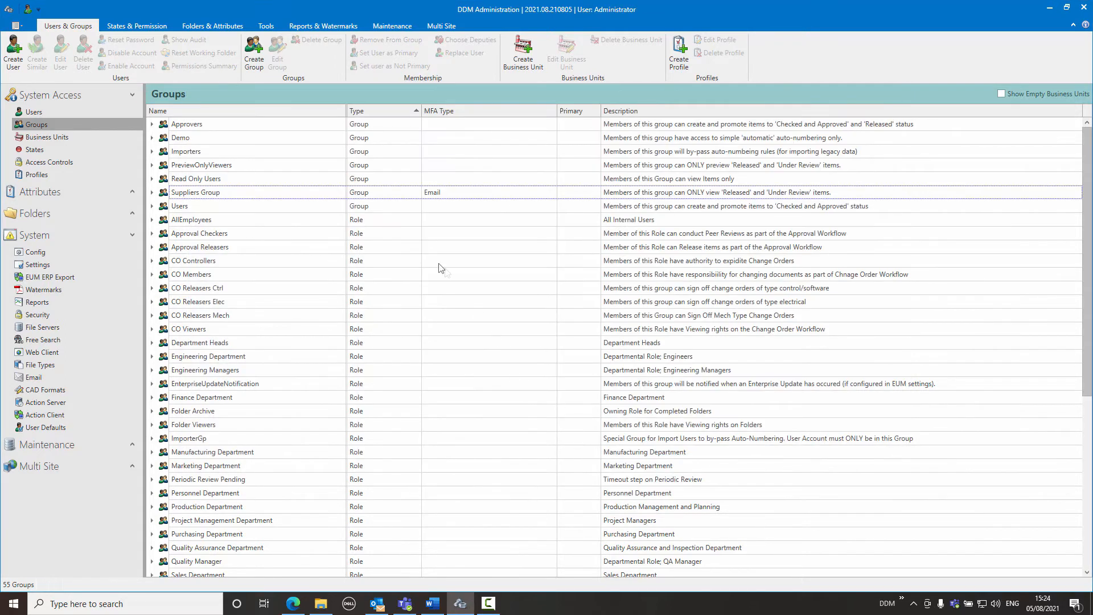
# Send multi-factor authentication instructions to the KC Plastics supplier user and reset that user's multi-factor authentication for the next web login.
pyautogui.rightClick(259, 195)
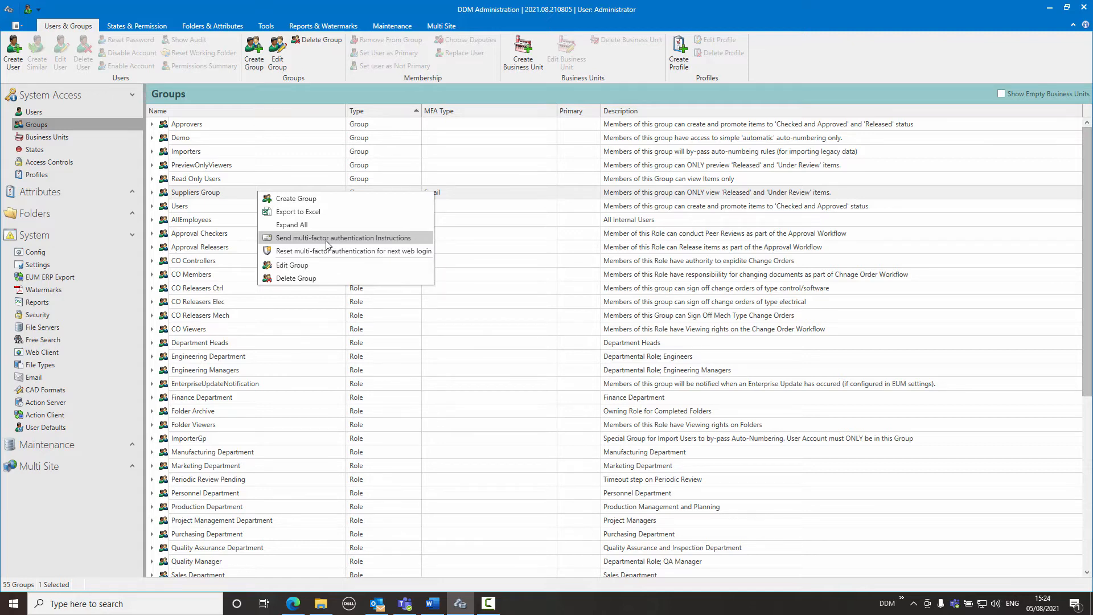
pyautogui.click(47, 111)
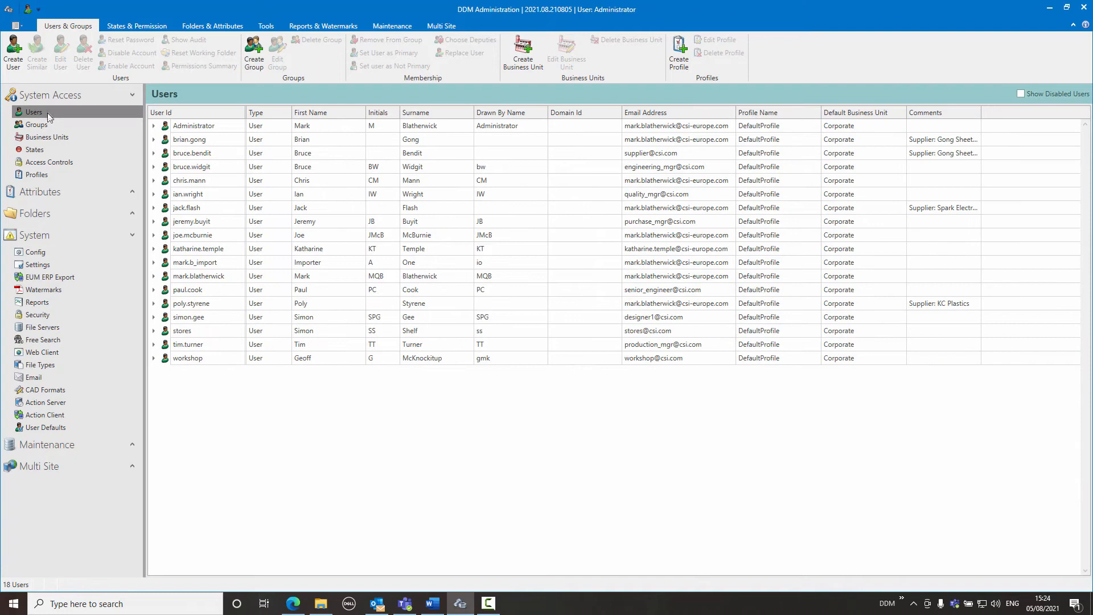
pyautogui.click(201, 308)
pyautogui.rightClick(214, 305)
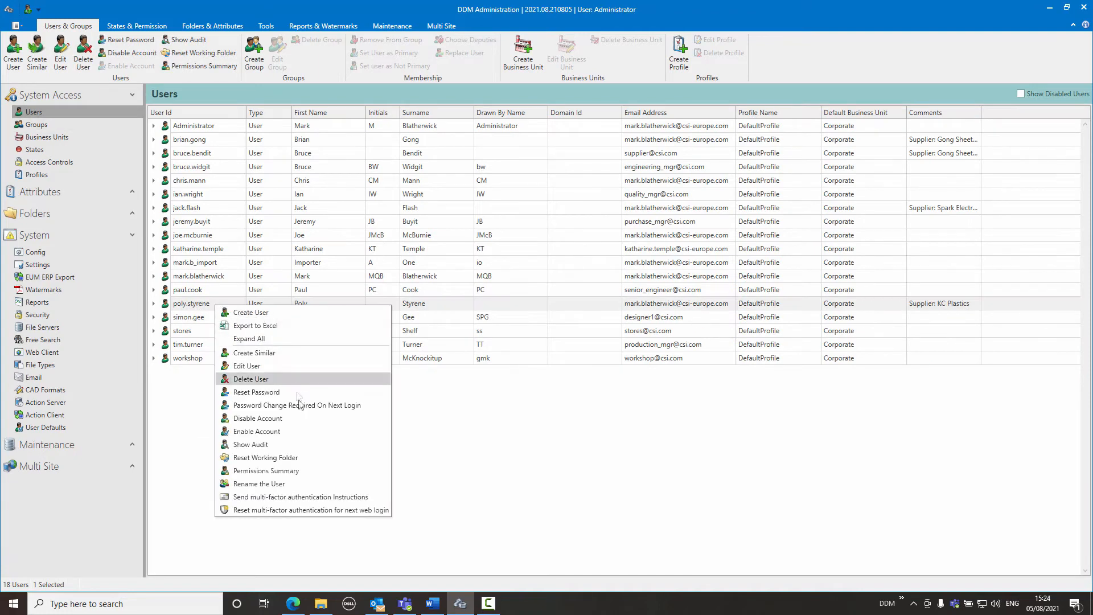
pyautogui.click(311, 499)
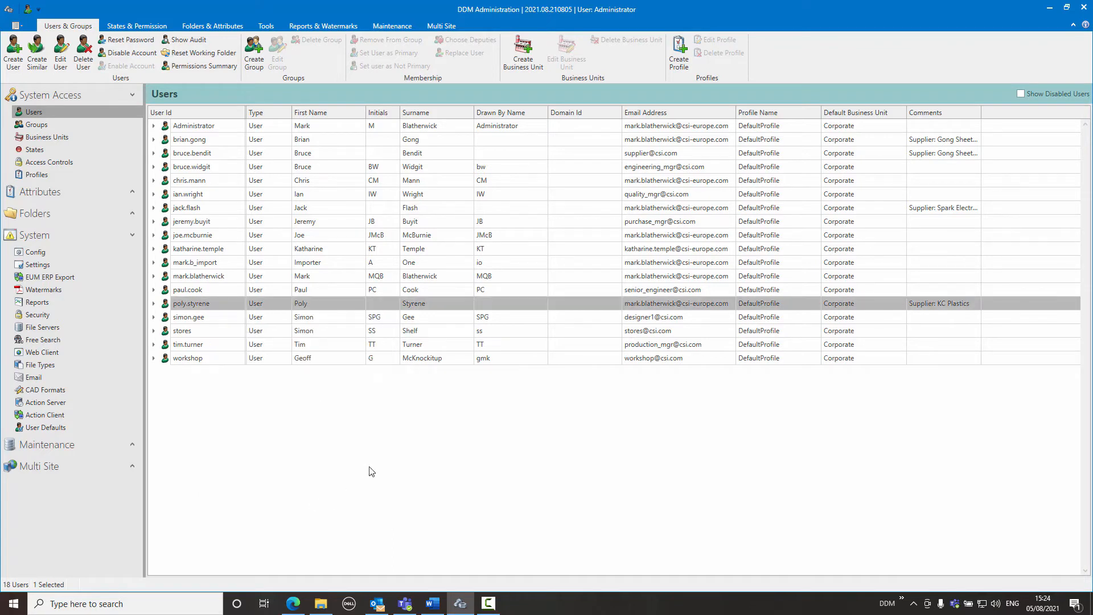
pyautogui.rightClick(196, 304)
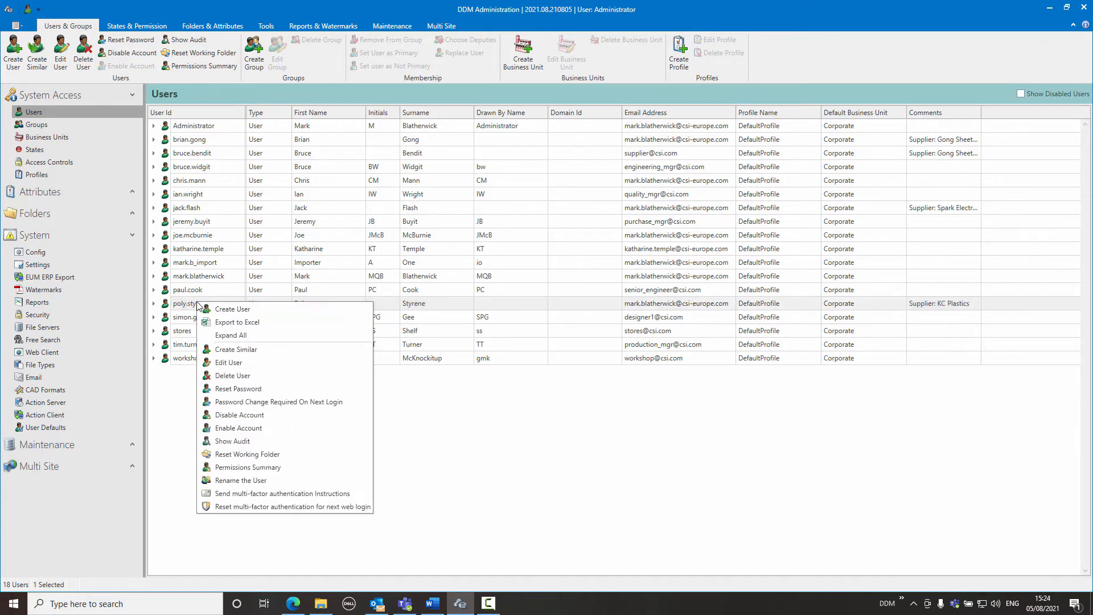
pyautogui.click(285, 506)
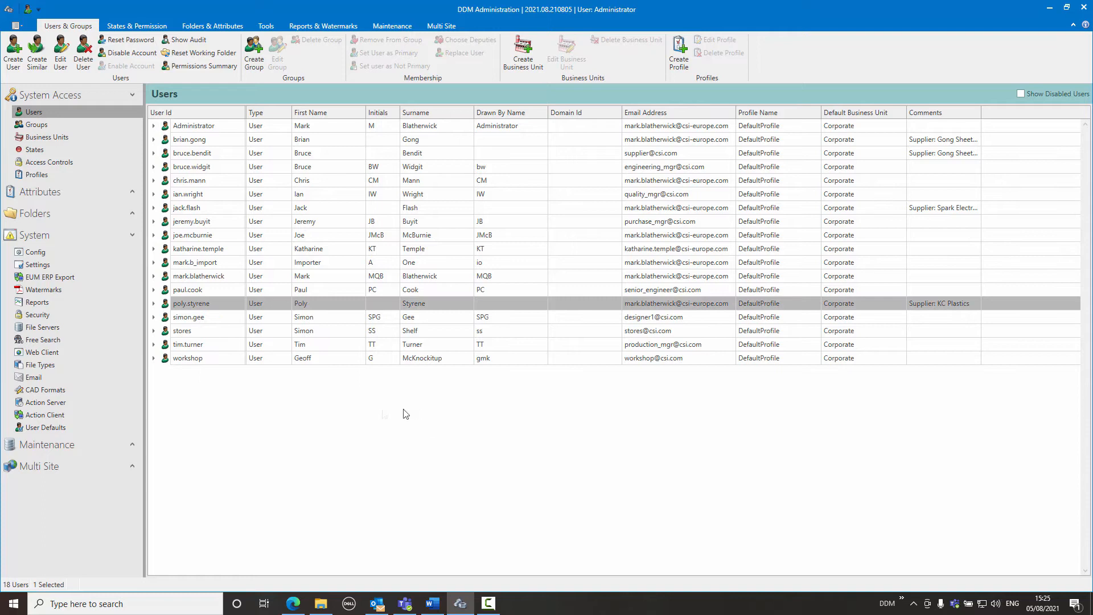
# Return to the Web Client configuration and collapse Colours, Logo and File Sizes to review the authentication prompts, grace period and QR code.
pyautogui.click(42, 352)
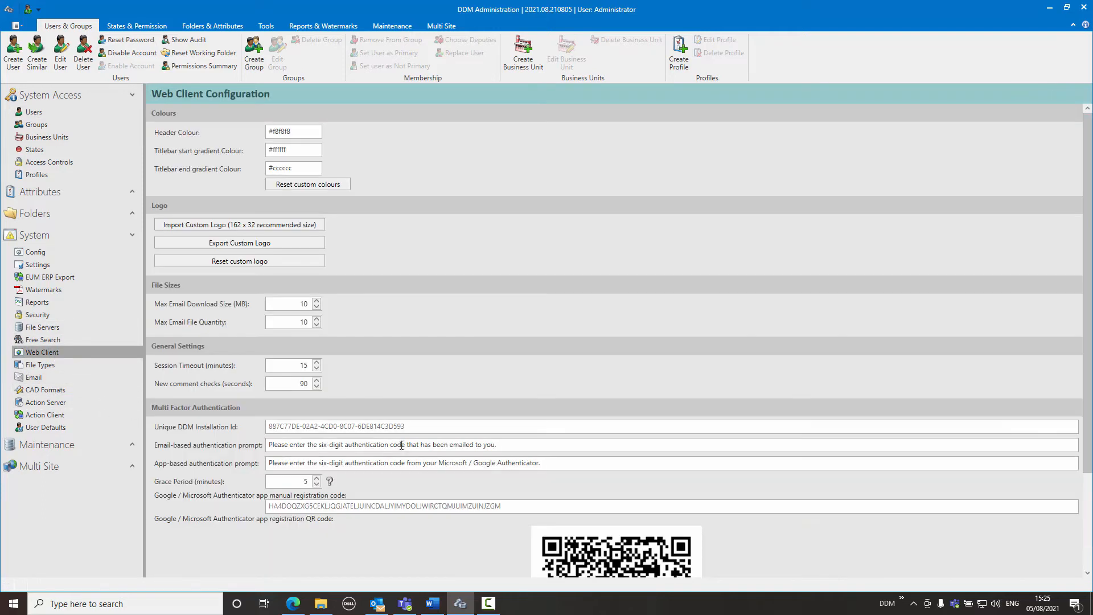
pyautogui.click(366, 112)
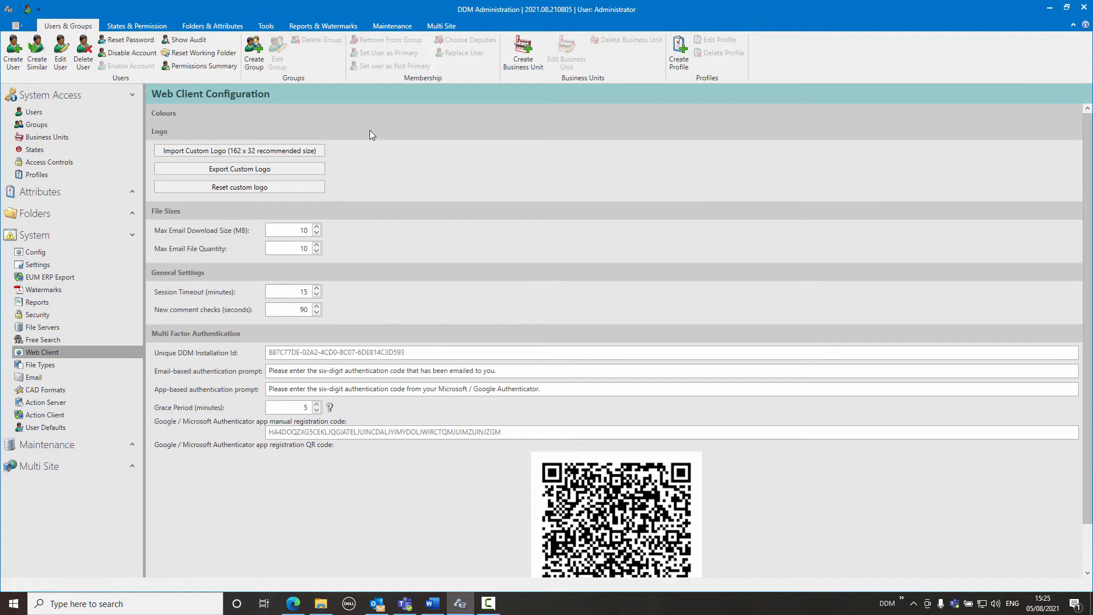
pyautogui.click(370, 131)
pyautogui.click(373, 153)
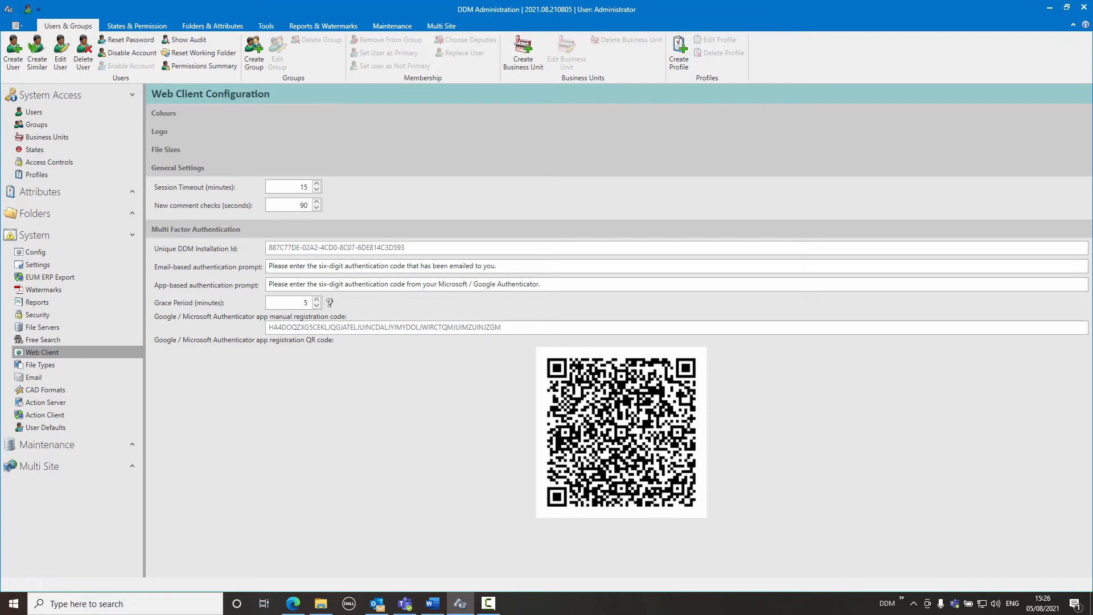
# Switch to Outlook, read the DDM Multi-Factor Authentication Instructions email through to its QR code, close it and return to DDM Administration.
pyautogui.click(377, 604)
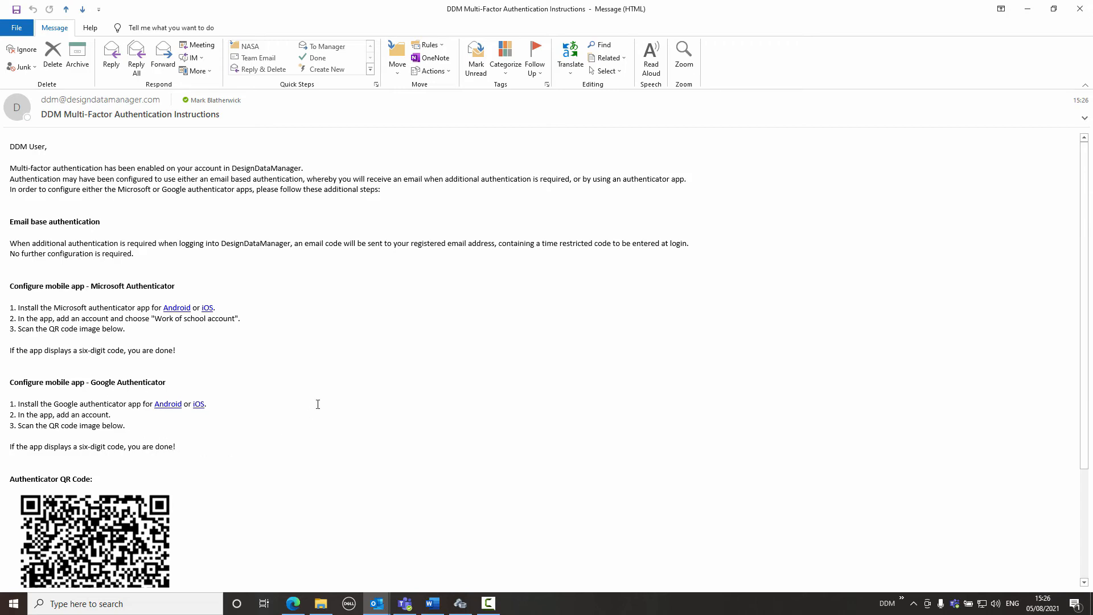
pyautogui.scroll(-4, 317, 404)
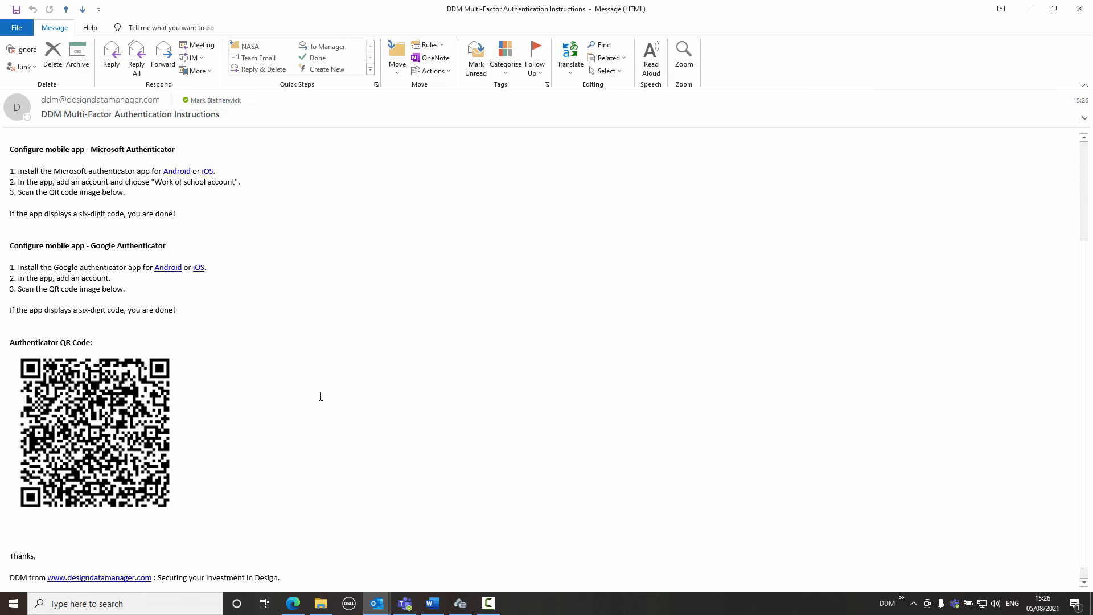
pyautogui.click(1079, 9)
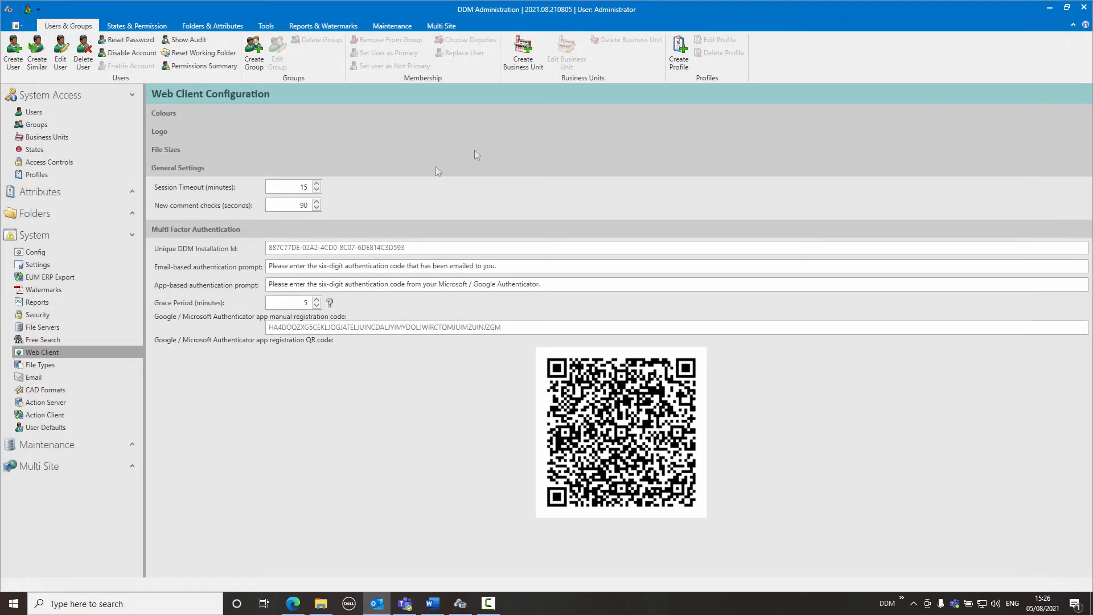
pyautogui.click(467, 608)
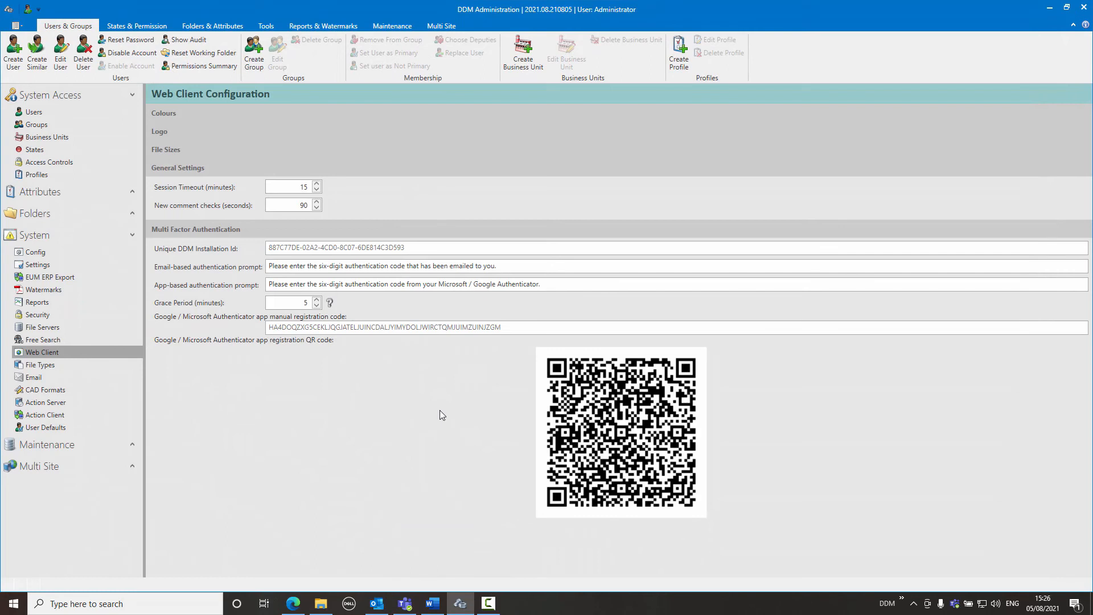
# Switch to the DDM Web login page in Edge and log in with the KC Plastics supplier user's saved username and account password.
pyautogui.click(292, 603)
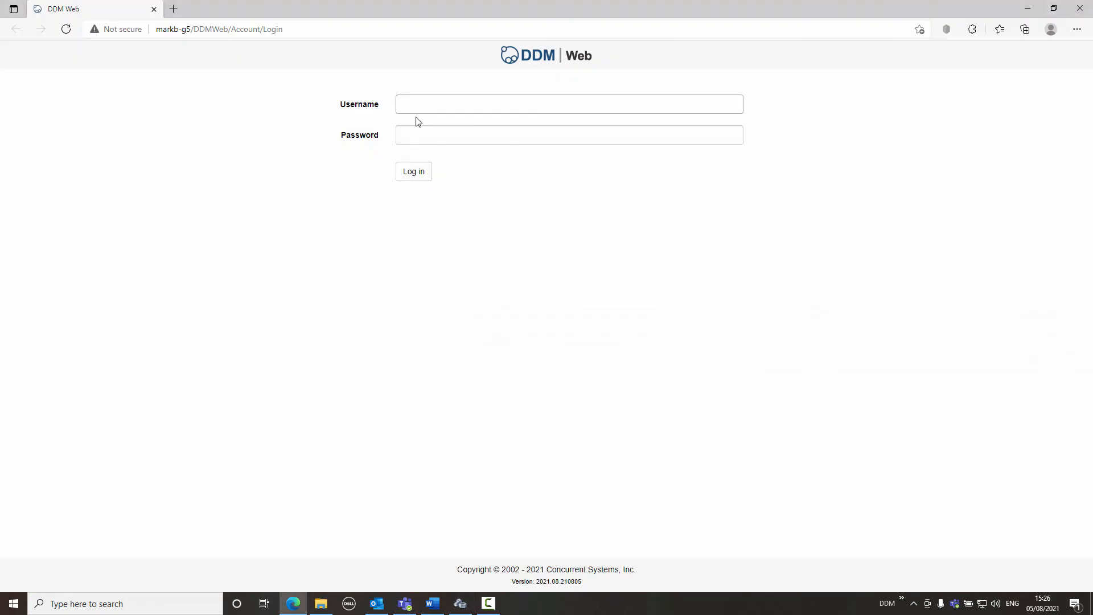
pyautogui.click(421, 103)
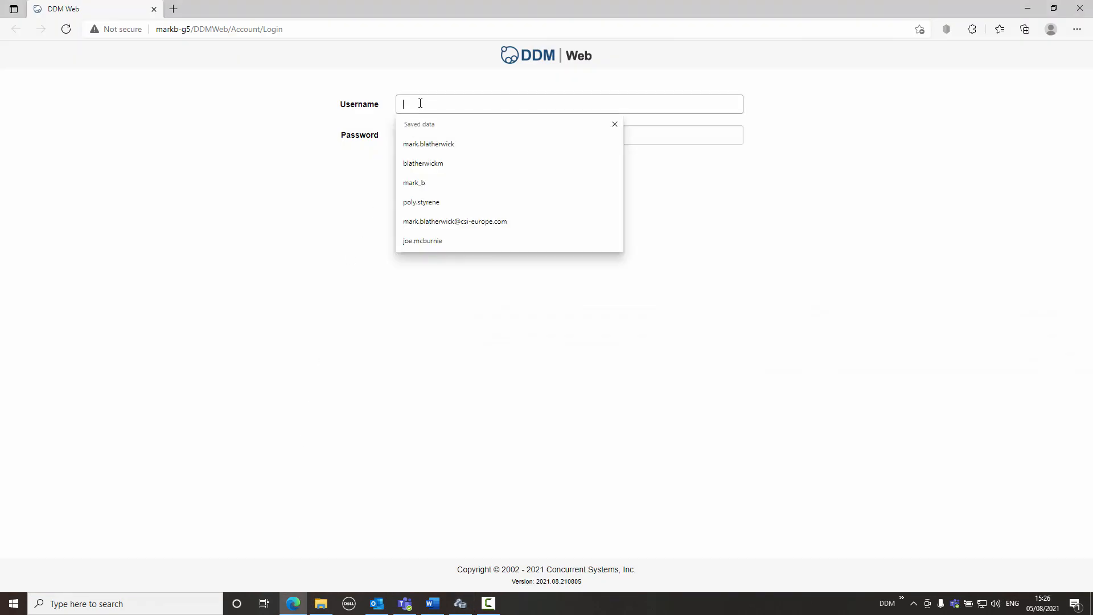
pyautogui.click(424, 204)
pyautogui.click(414, 173)
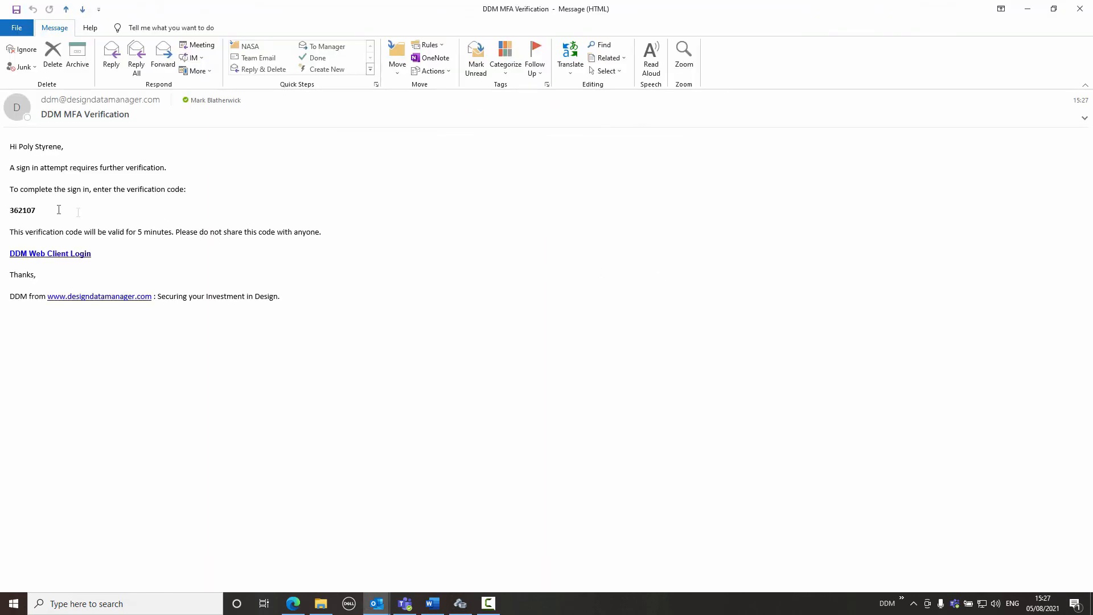
# Copy the verification code from the DDM MFA Verification email, paste it as the 2-step verification code in DDM Web and verify it.
pyautogui.moveTo(38, 212); pyautogui.dragTo(8, 210)
pyautogui.hotkey('ctrl', 'c')
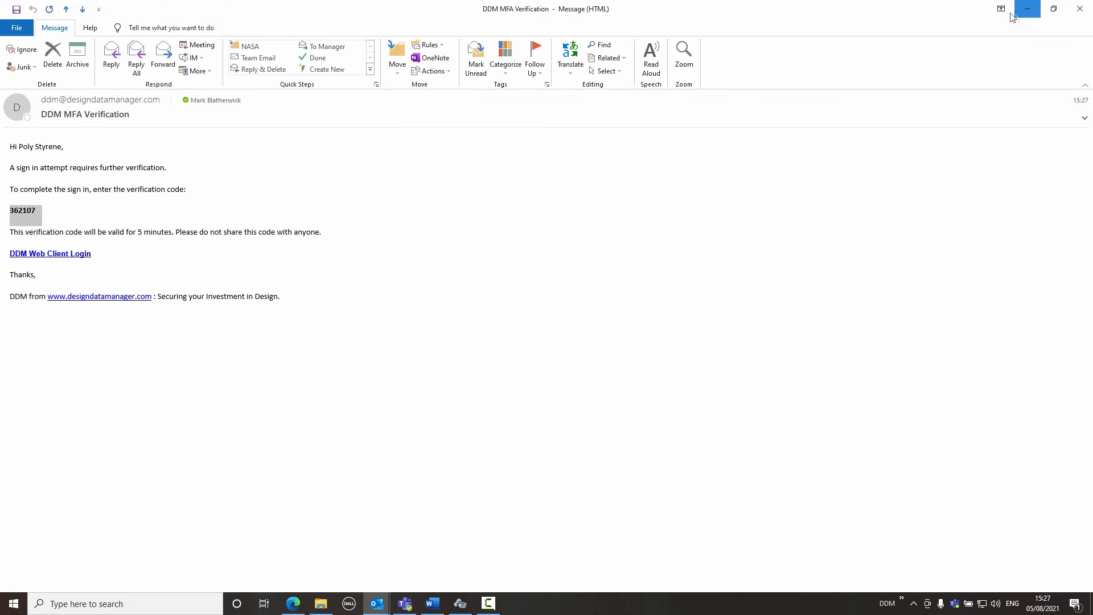
pyautogui.click(1028, 9)
pyautogui.hotkey('ctrl', 'v')
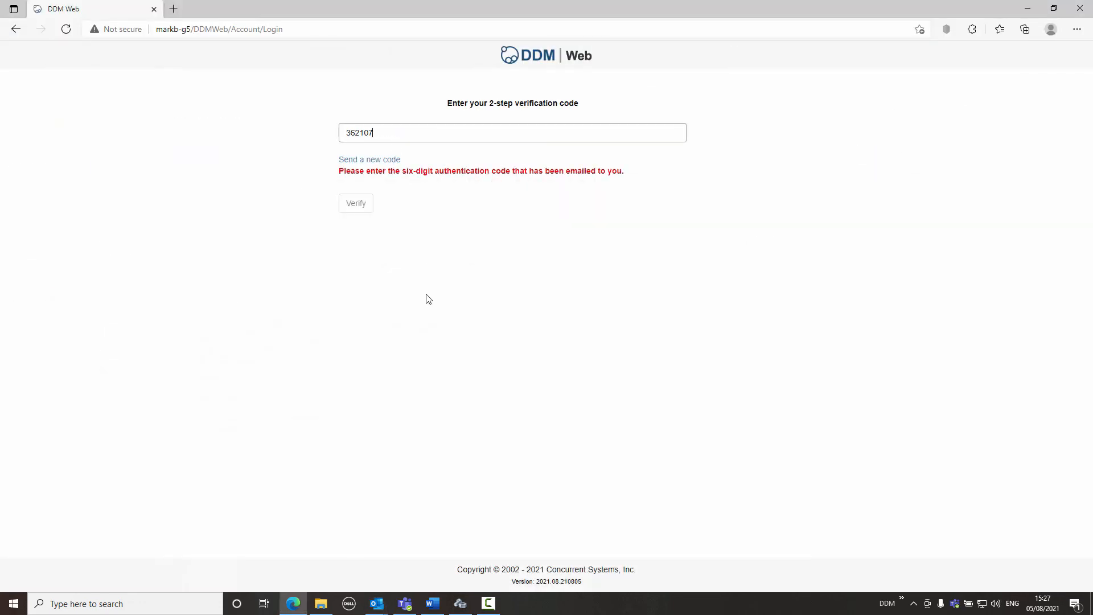
pyautogui.press('Tab')
pyautogui.click(357, 205)
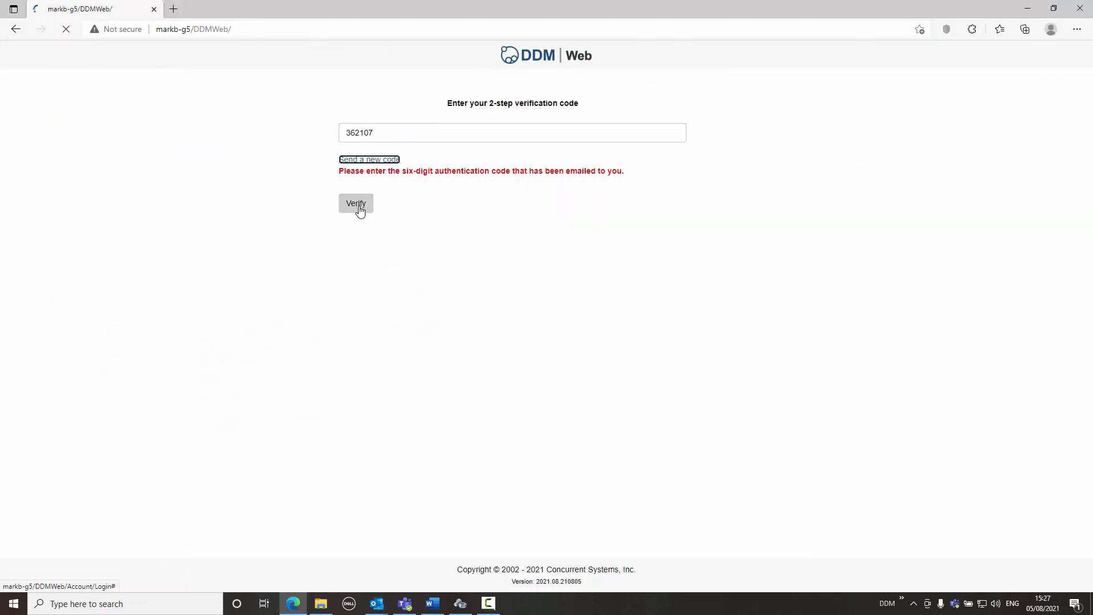